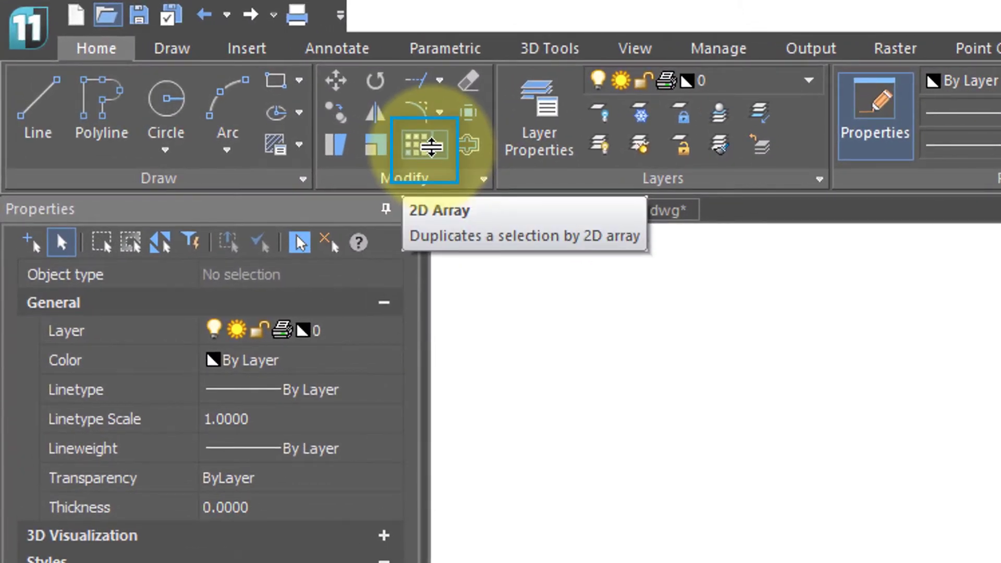
Open 2D Array from the Modify panel and choose the Polar Array arrangement.
{"action": "left_click", "coordinate": [430, 146]}
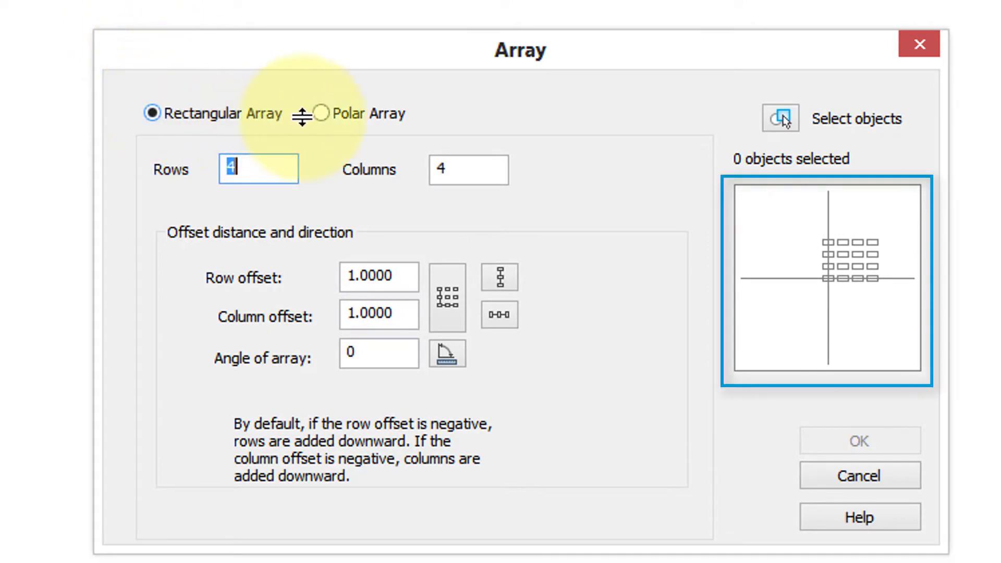
{"action": "left_click", "coordinate": [318, 113]}
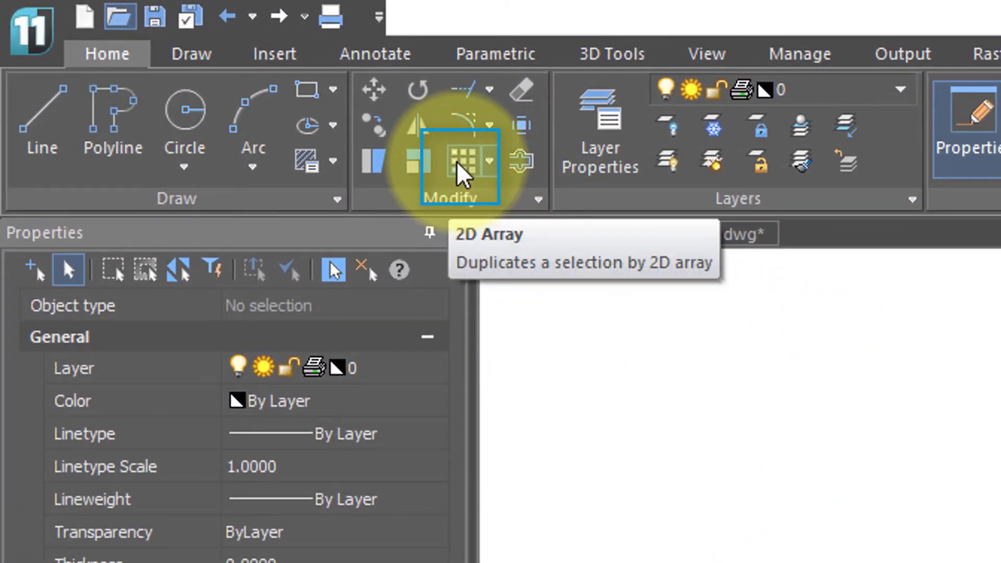
Reopen 2D Array as a Rectangular Array with 6 rows and 4 columns.
{"action": "left_click", "coordinate": [461, 164]}
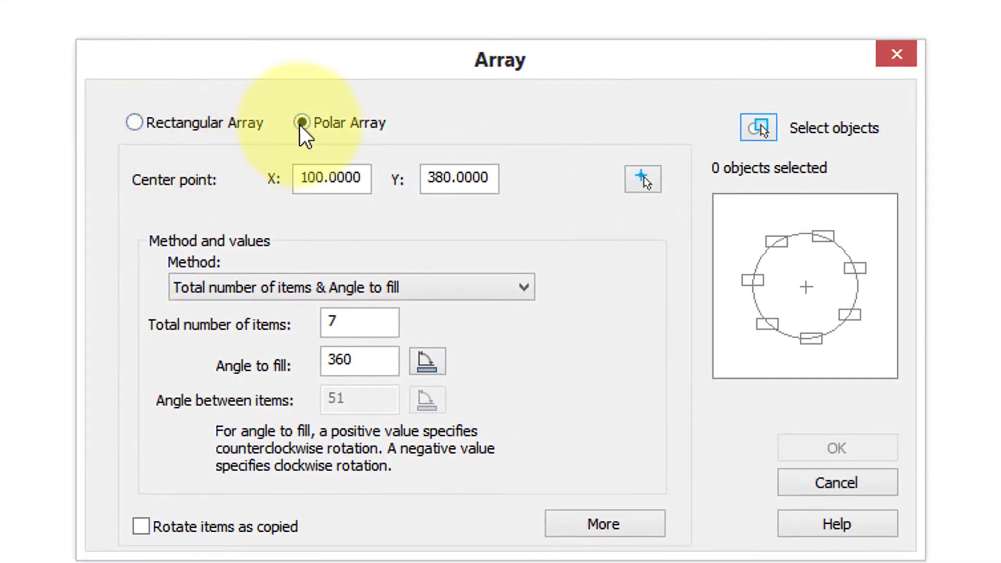
{"action": "left_click", "coordinate": [150, 124]}
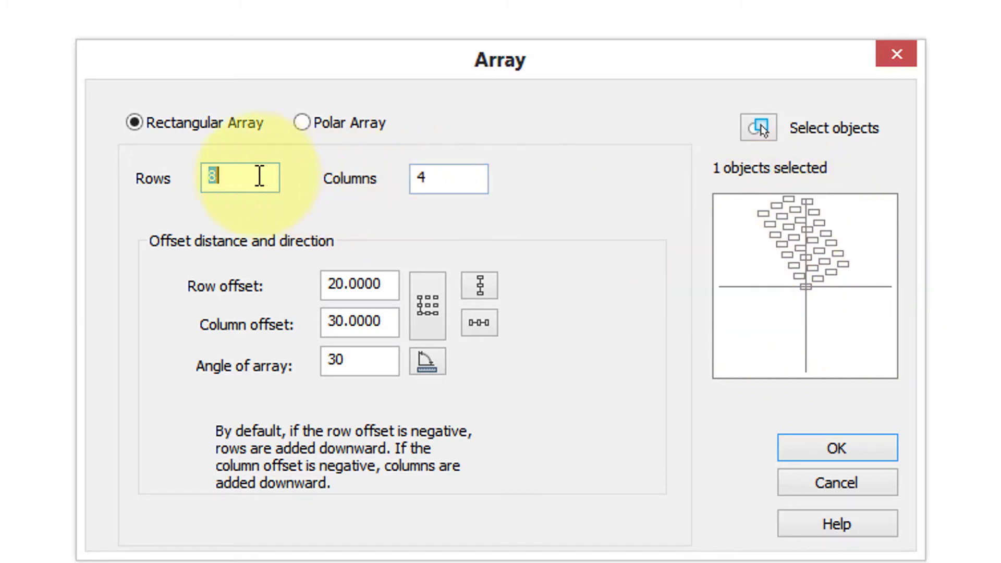
{"action": "type", "text": "4"}
{"action": "key", "text": "Tab"}
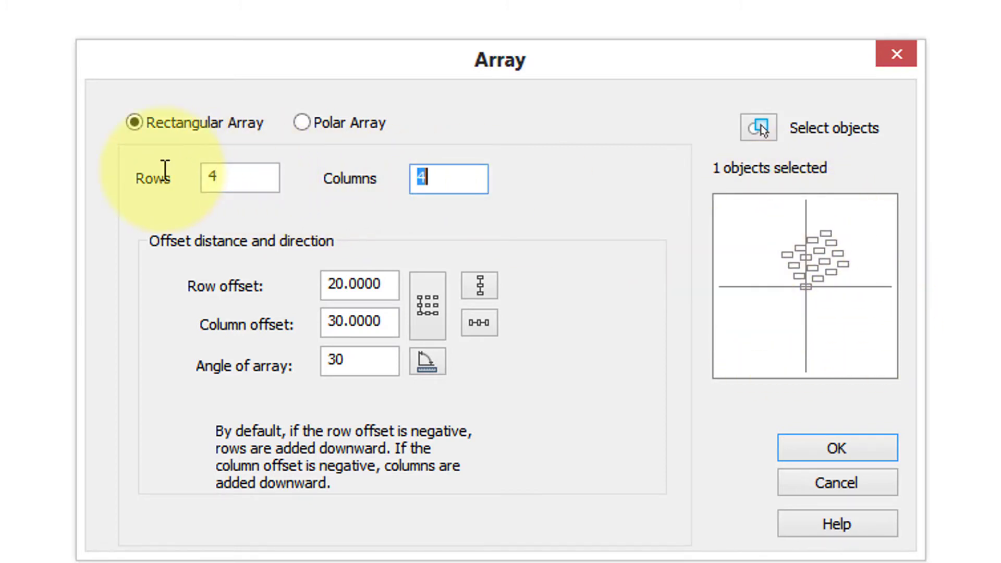
{"action": "left_click_drag", "start_coordinate": [239, 179], "coordinate": [206, 178]}
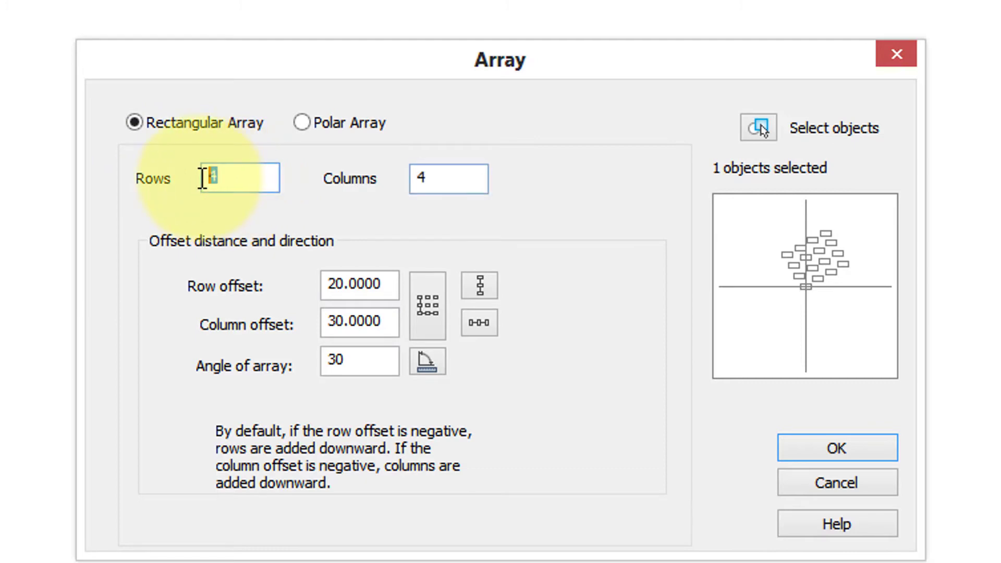
{"action": "type", "text": "6"}
{"action": "key", "text": "Tab"}
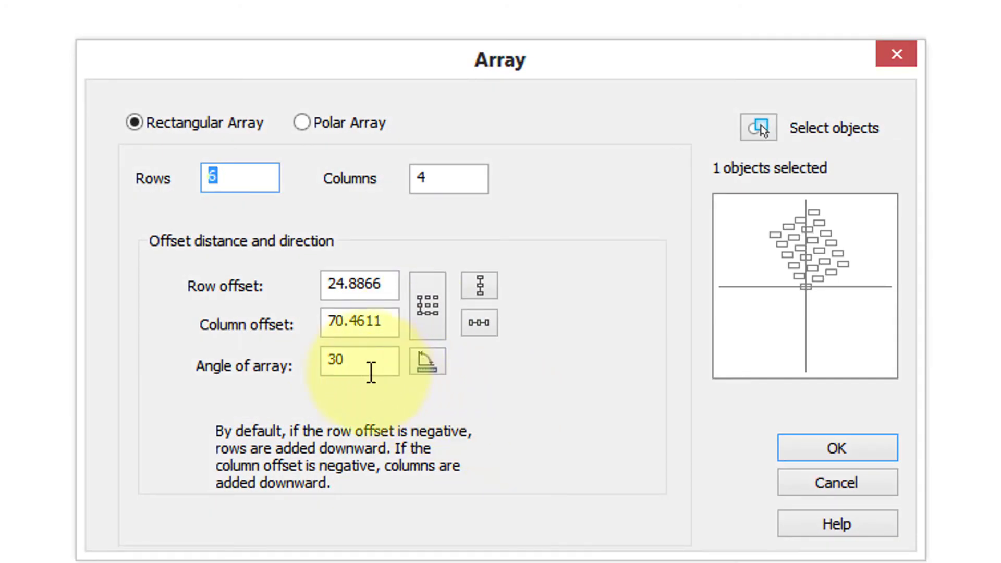
Set the array angle to 0 so the 6-by-4 grid is unrotated.
{"action": "left_click_drag", "start_coordinate": [357, 365], "coordinate": [311, 359]}
{"action": "type", "text": "0"}
{"action": "key", "text": "Tab"}
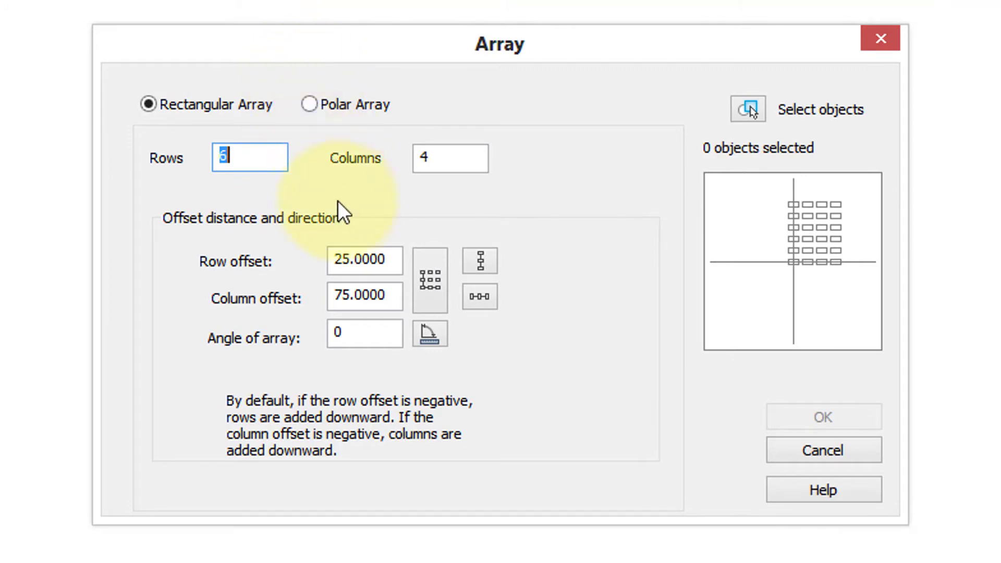
Make the row offset -25, column offset -75 and array angle 45.
{"action": "left_click", "coordinate": [334, 261]}
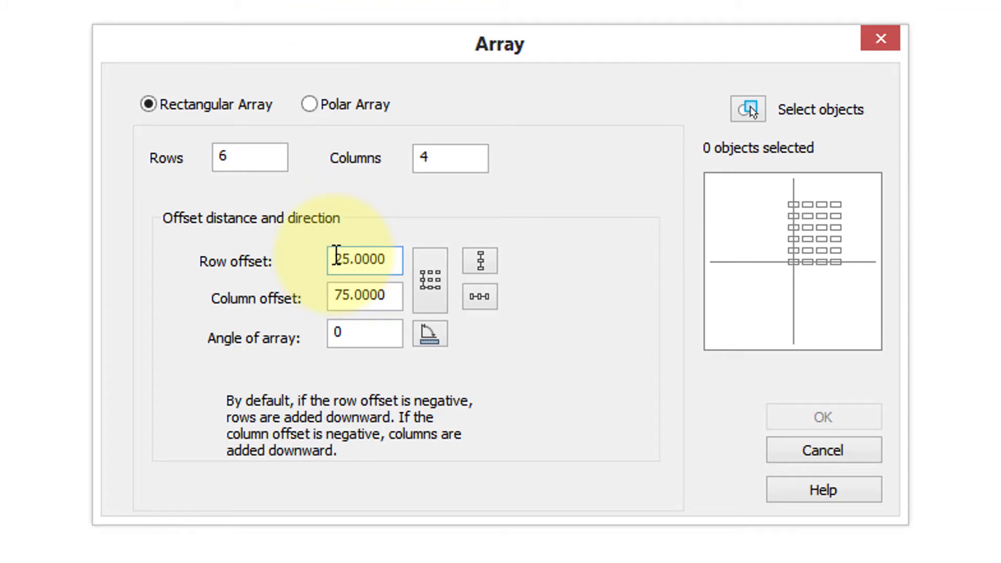
{"action": "type", "text": "-"}
{"action": "key", "text": "Tab"}
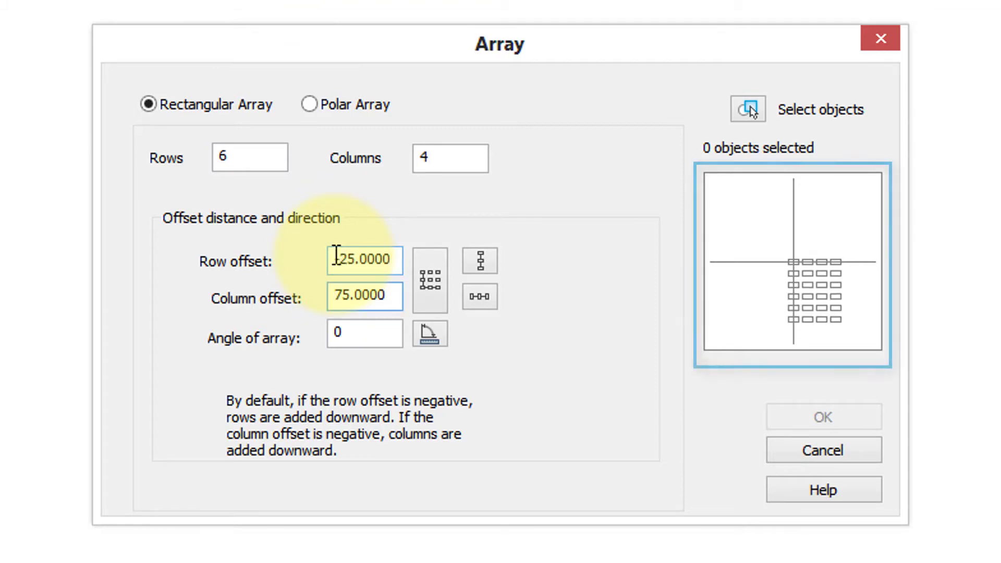
{"action": "type", "text": "-"}
{"action": "key", "text": "Tab"}
{"action": "double_click", "coordinate": [339, 334]}
{"action": "type", "text": "45"}
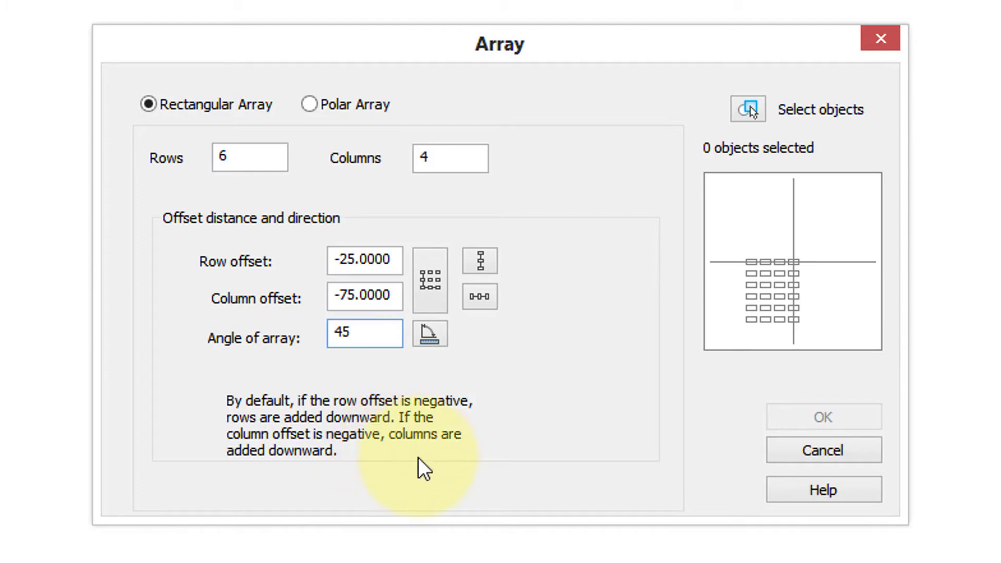
{"action": "key", "text": "Tab"}
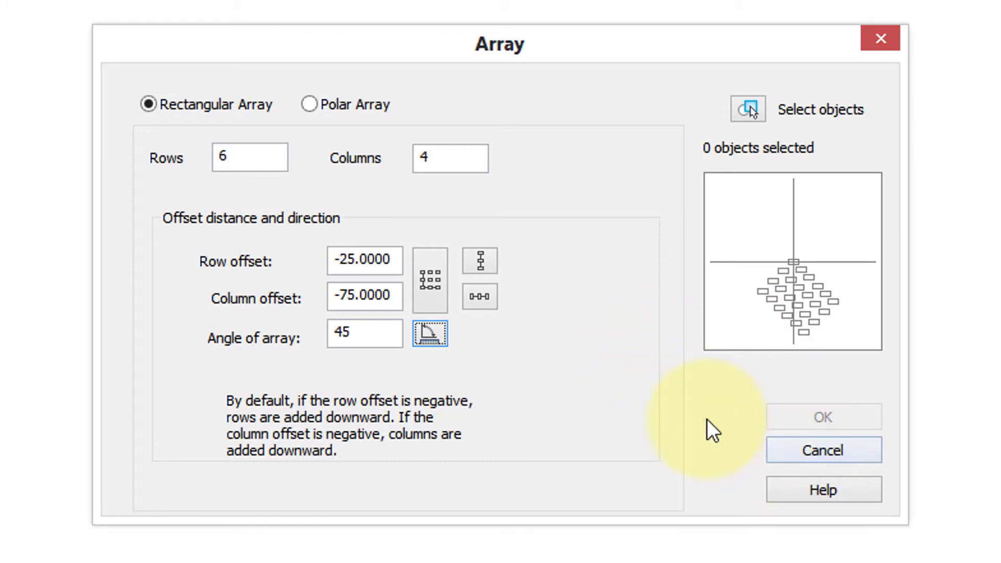
Select the rectangle, create the rectangular array and fit it in the view.
{"action": "left_click", "coordinate": [751, 108]}
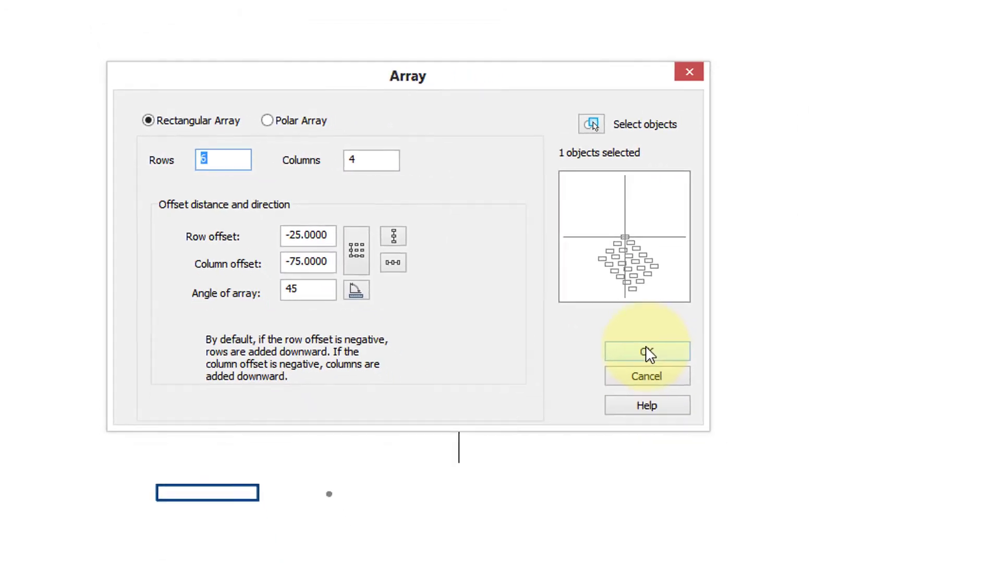
{"action": "left_click", "coordinate": [646, 349]}
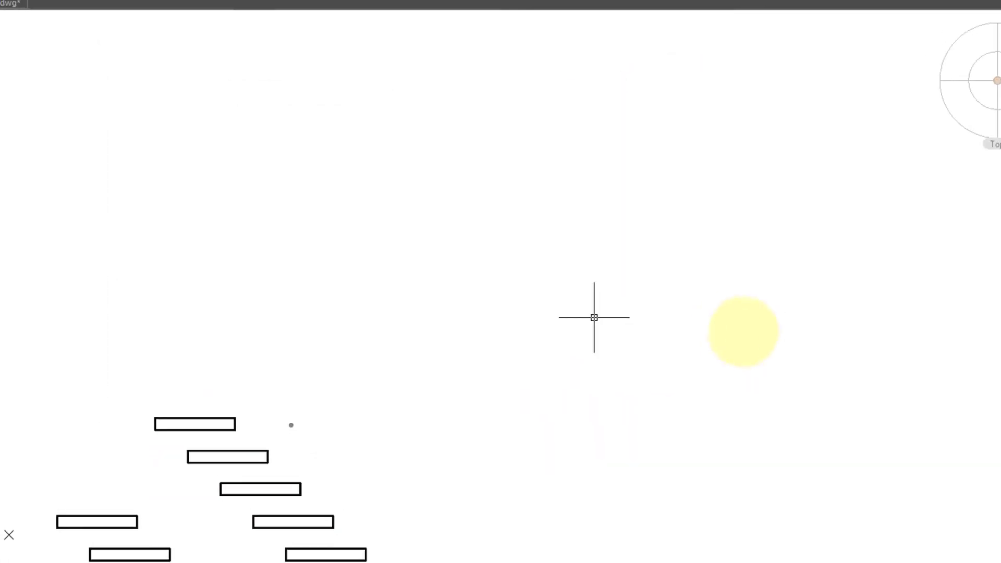
{"action": "middle_click", "coordinate": [742, 340]}
{"action": "middle_click", "coordinate": [742, 340]}
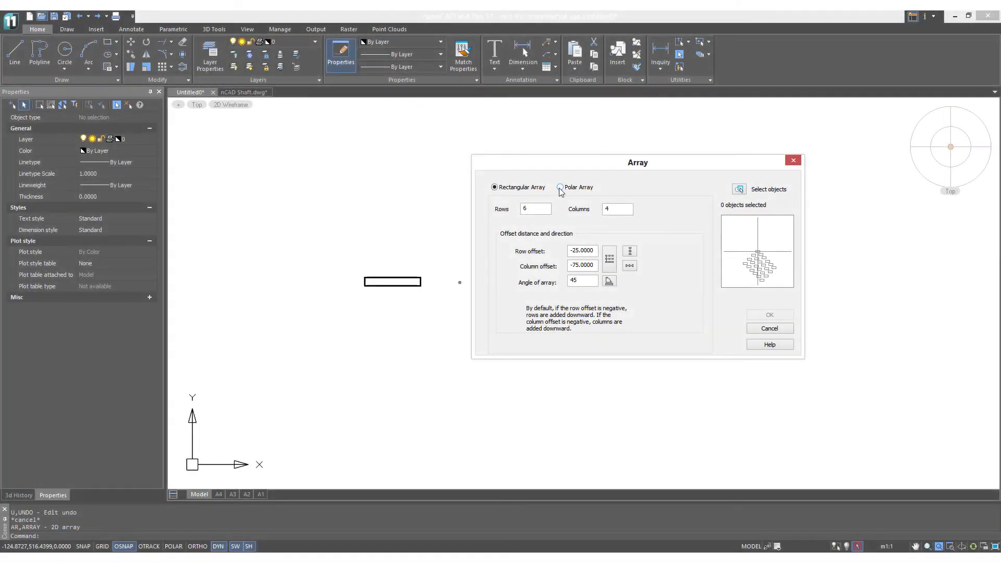
Switch to Polar Array and pick center X 100, Y 380, keeping 7 items over 360°.
{"action": "left_click", "coordinate": [560, 188]}
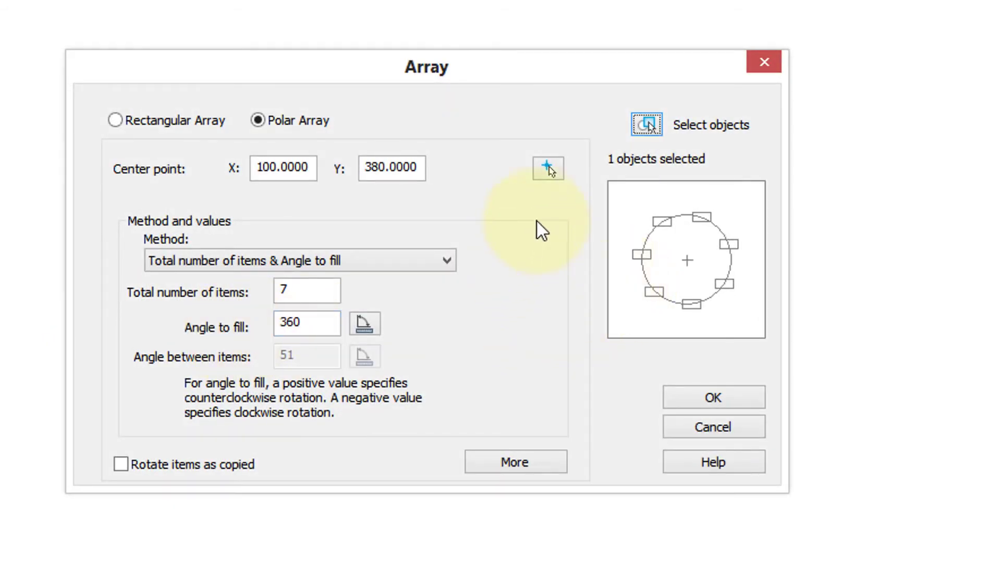
{"action": "left_click", "coordinate": [542, 167]}
Keep the items-and-angle-to-fill method and enter 10 total items.
{"action": "left_click", "coordinate": [455, 263]}
{"action": "left_click", "coordinate": [529, 261]}
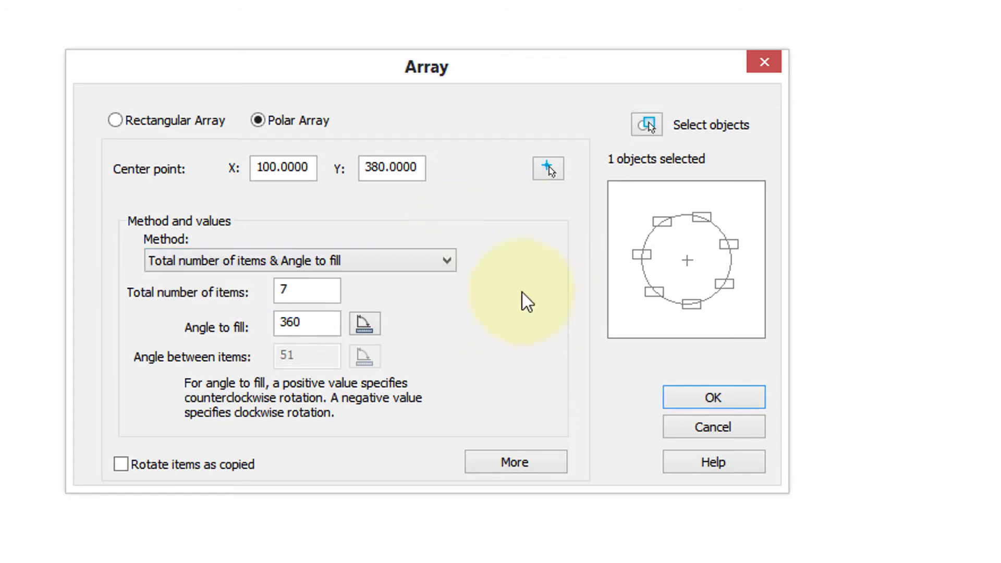
{"action": "left_click", "coordinate": [444, 260]}
{"action": "left_click", "coordinate": [436, 282]}
{"action": "left_click", "coordinate": [295, 285]}
{"action": "key", "text": "BackSpace"}
{"action": "type", "text": "10"}
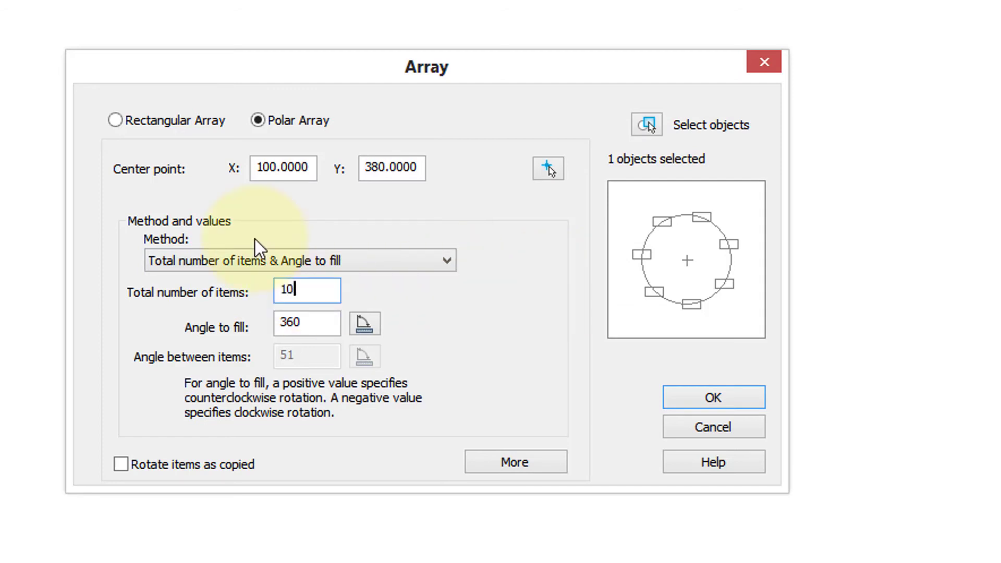
Set the angle to fill to 270° and tick Rotate items as copied.
{"action": "left_click", "coordinate": [302, 325]}
{"action": "left_click_drag", "start_coordinate": [301, 327], "coordinate": [265, 325]}
{"action": "type", "text": "270"}
{"action": "key", "text": "Tab"}
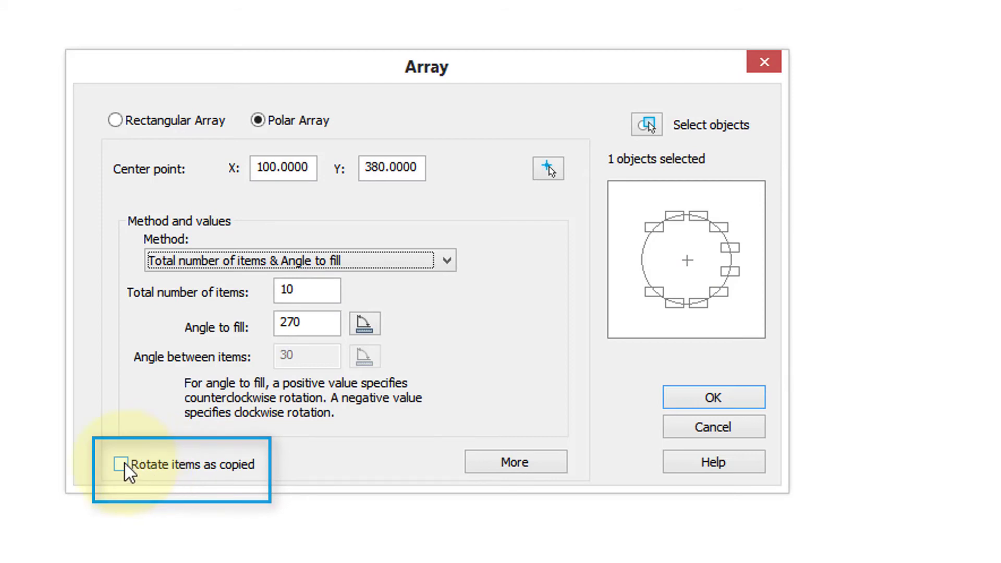
{"action": "left_click", "coordinate": [123, 464]}
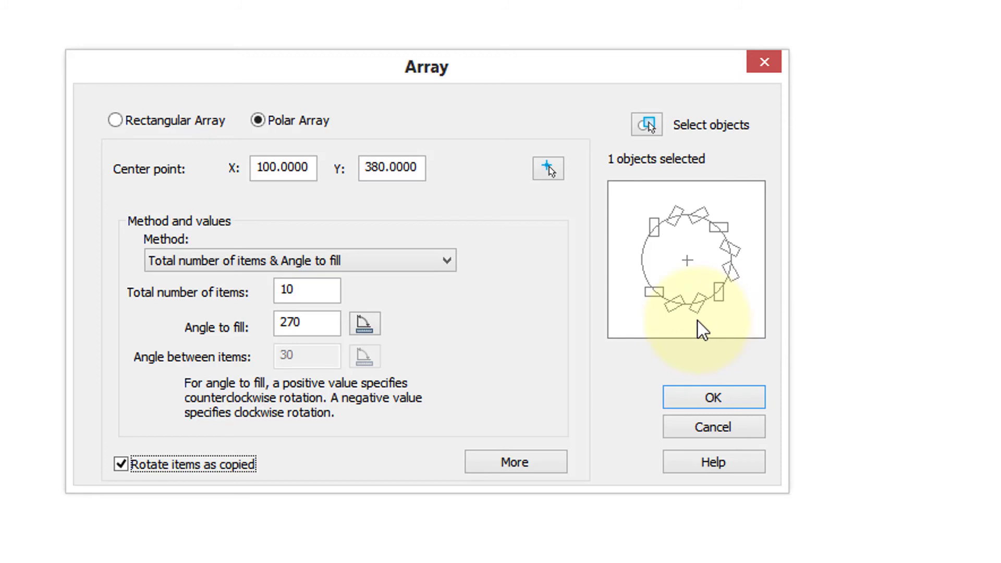
{"action": "left_click", "coordinate": [515, 462]}
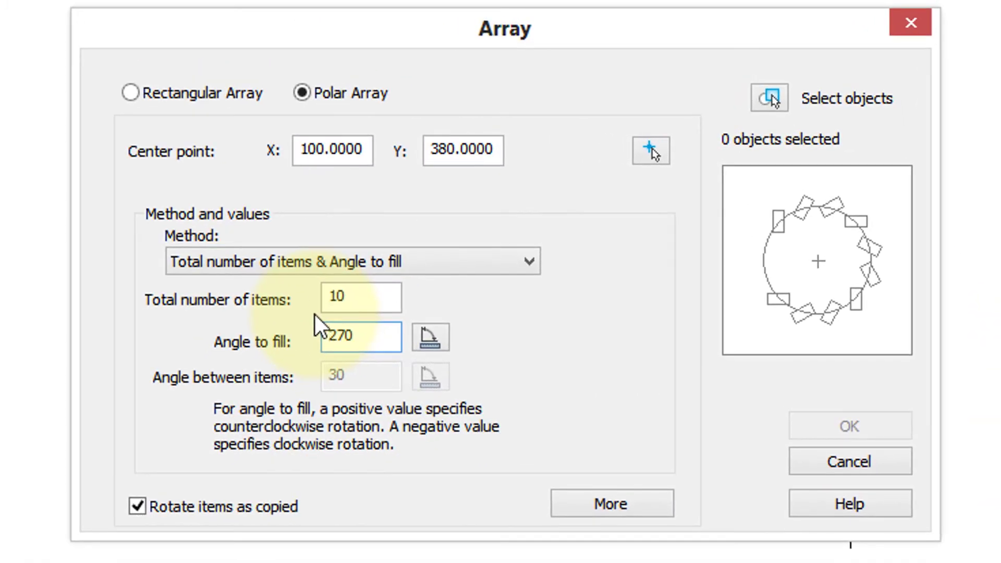
Change the angle to fill to -270 and untick Rotate items as copied.
{"action": "type", "text": "-"}
{"action": "key", "text": "shift+Tab"}
{"action": "key", "text": "shift+Tab"}
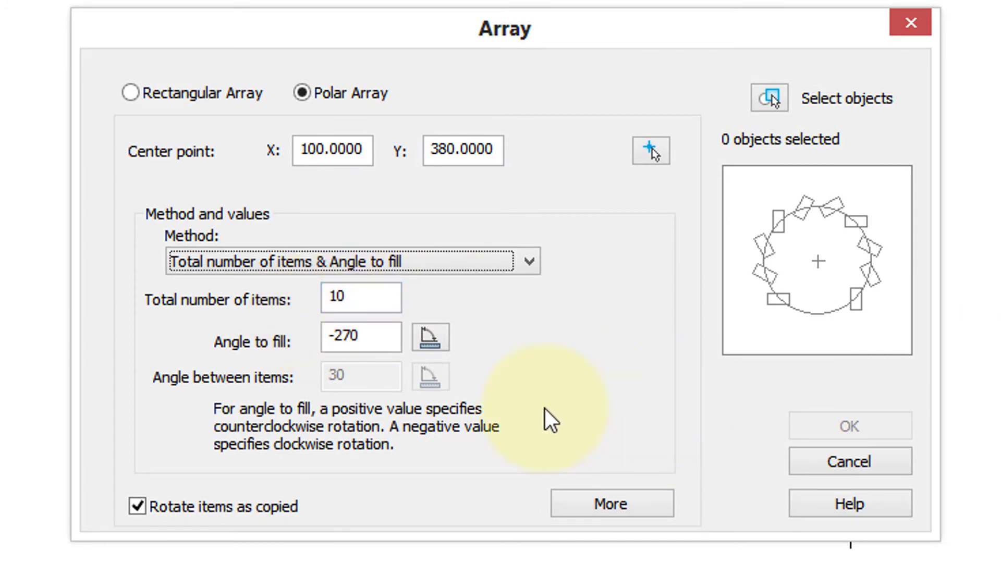
{"action": "left_click", "coordinate": [142, 502]}
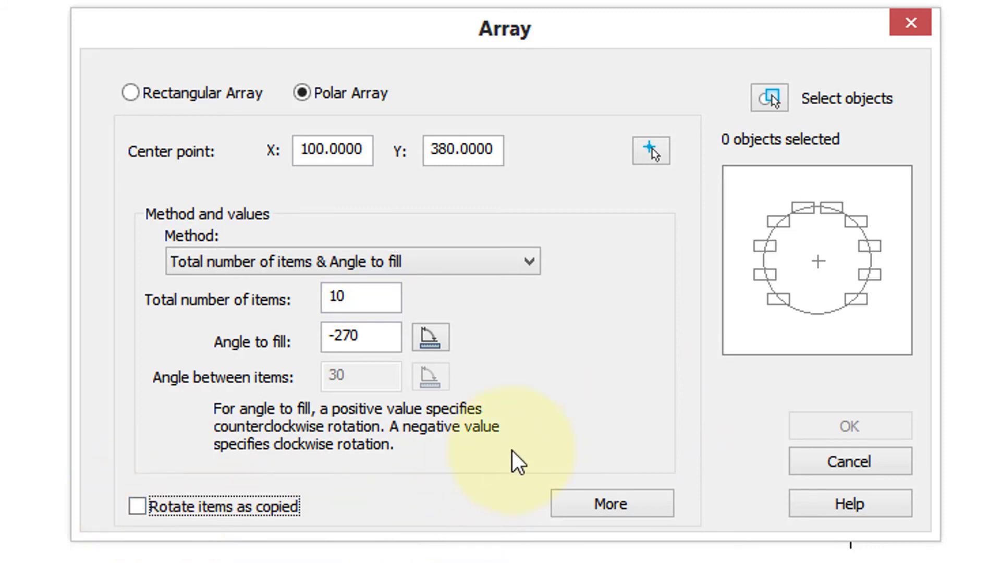